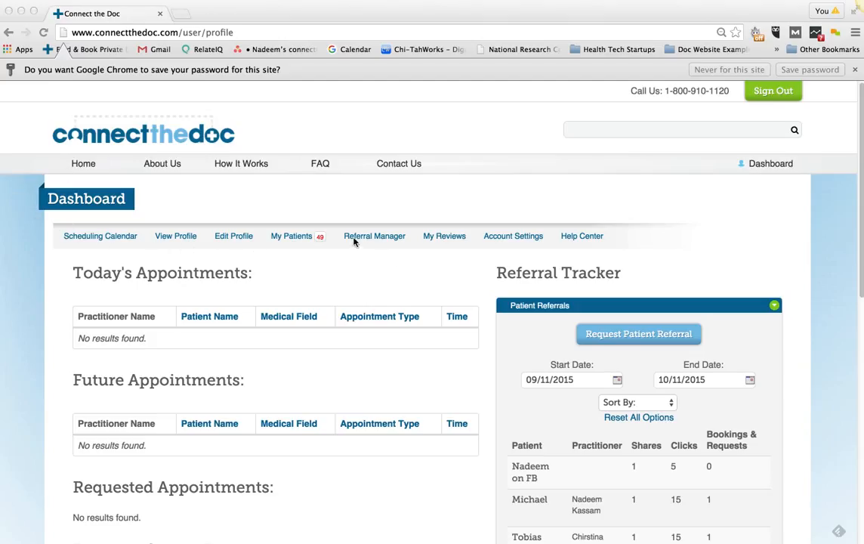
Step: Open the Manage Custom Attributes page from the Referral Manager and review the existing custom attributes
left_click(376, 237)
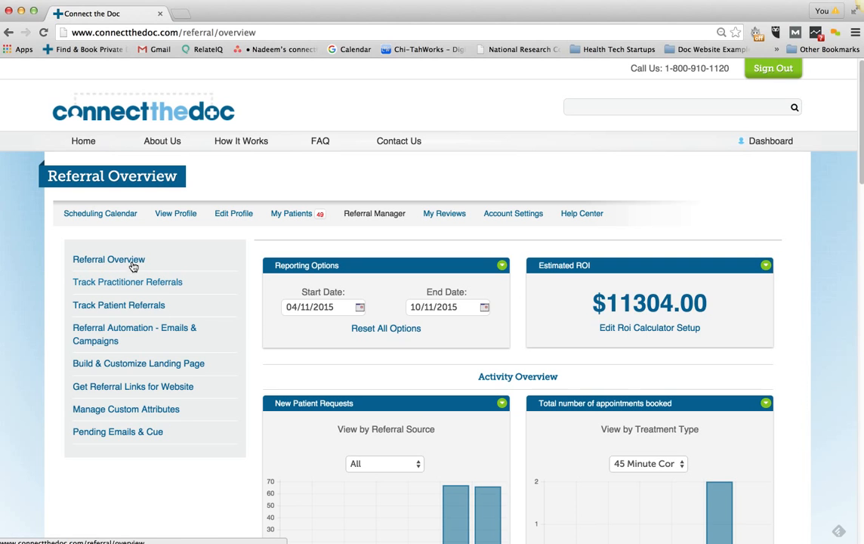
left_click(121, 411)
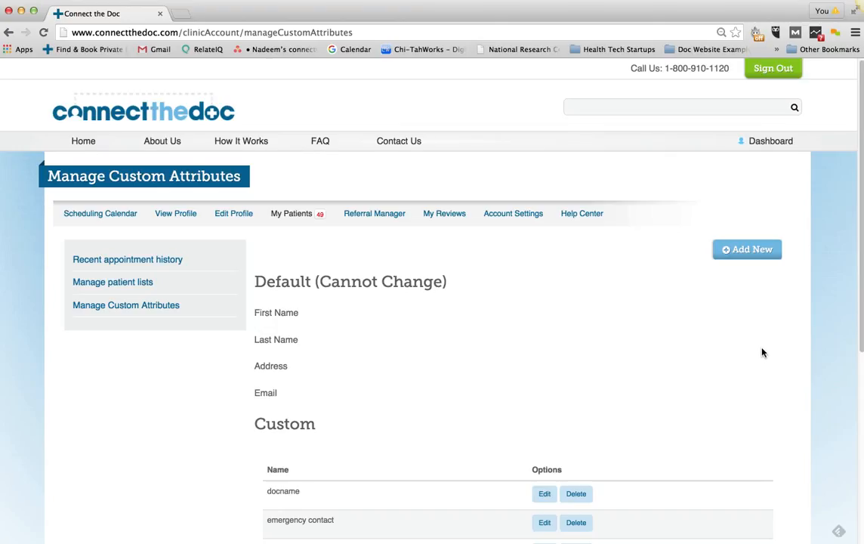
scroll(757, 352, "down", 1)
scroll(753, 350, "down", 6)
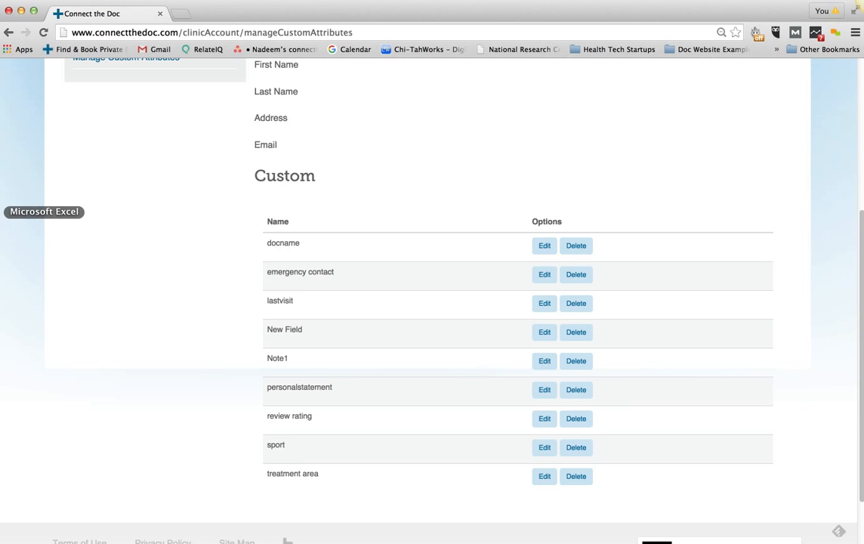
Step: Switch to Excel, examine the Lastvisit, Note and Treatmentarea column headers in Game of Thrones_SAMPLE.csv, and return to the browser
left_click(1, 215)
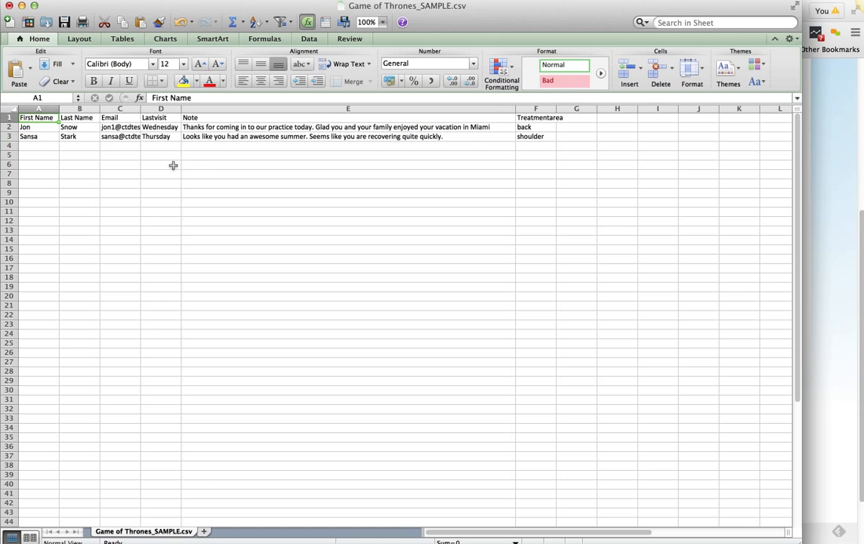
left_click(157, 118)
left_click(189, 117)
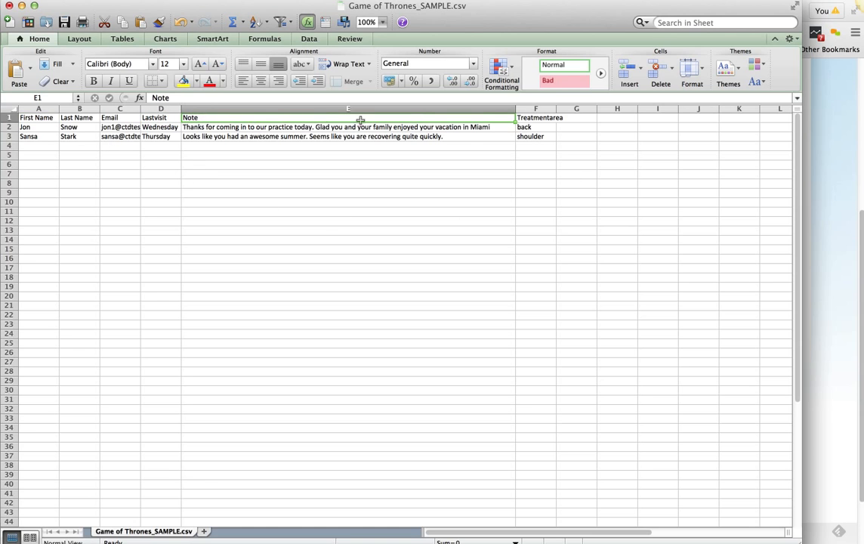
left_click(524, 122)
left_click(823, 241)
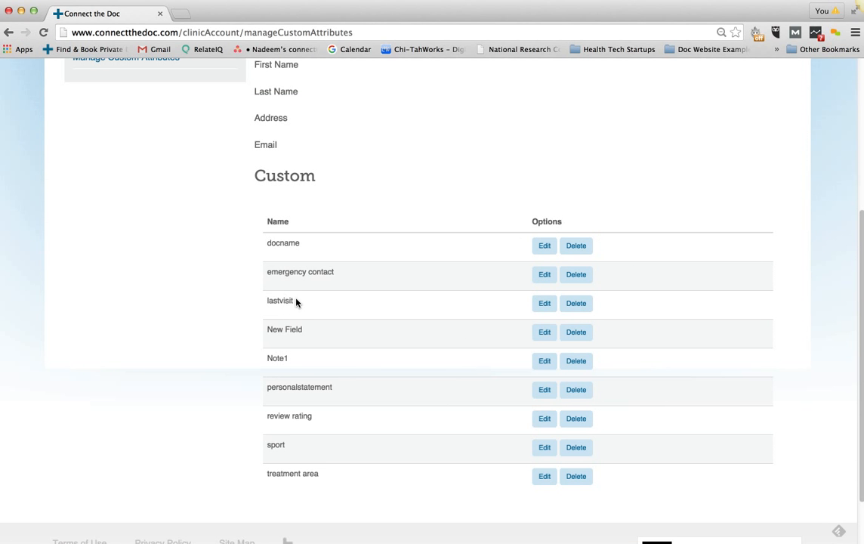
Step: Add a custom attribute named "Location of Review" and check its entry in the Custom list
scroll(405, 352, "up", 1)
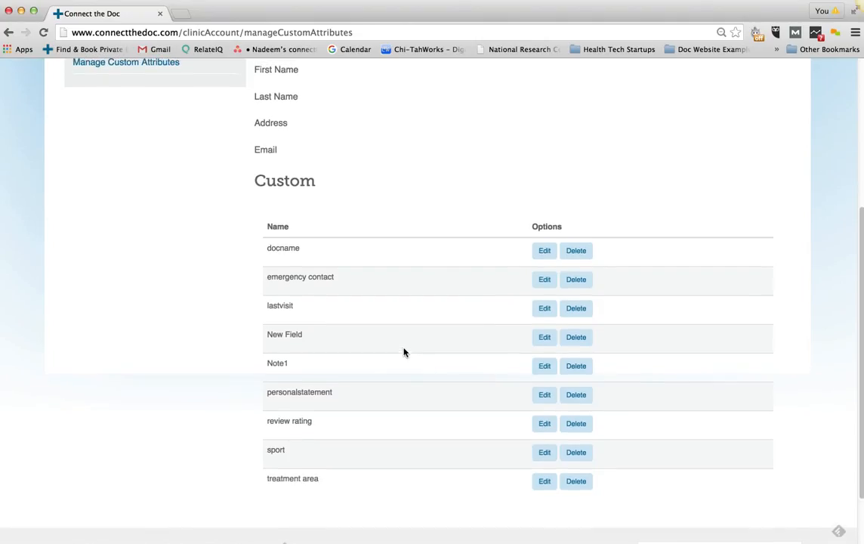
scroll(417, 367, "up", 3)
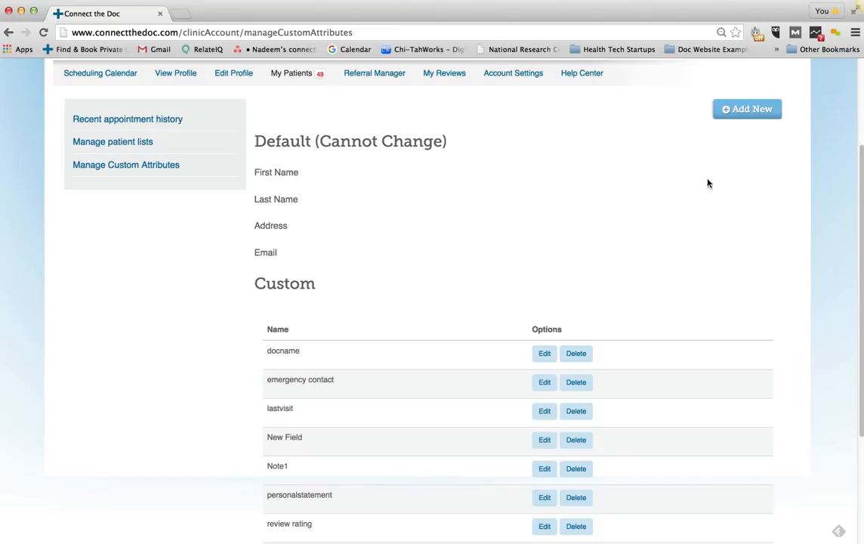
left_click(738, 108)
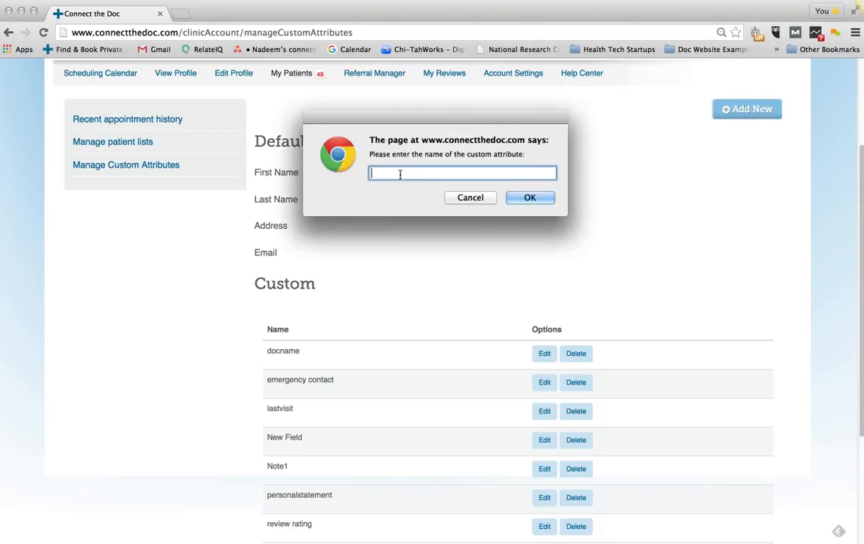
type("Location of Review")
left_click(518, 198)
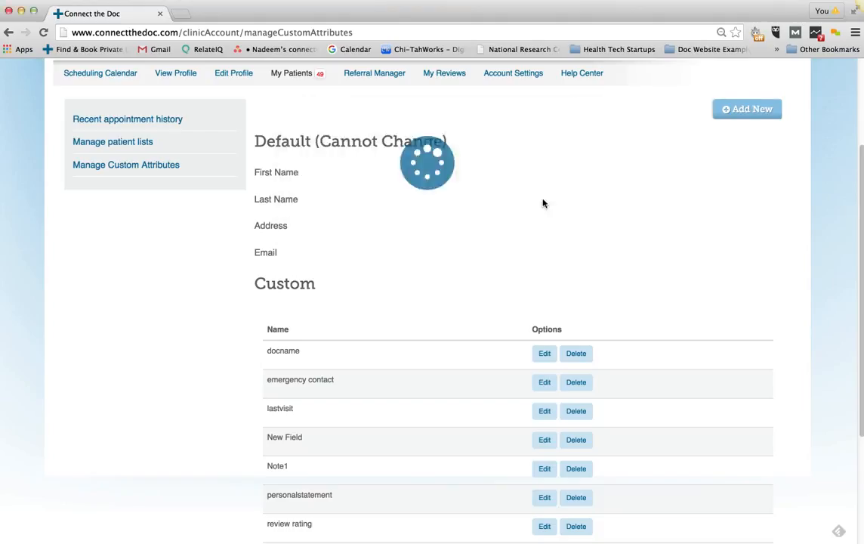
scroll(646, 264, "down", 5)
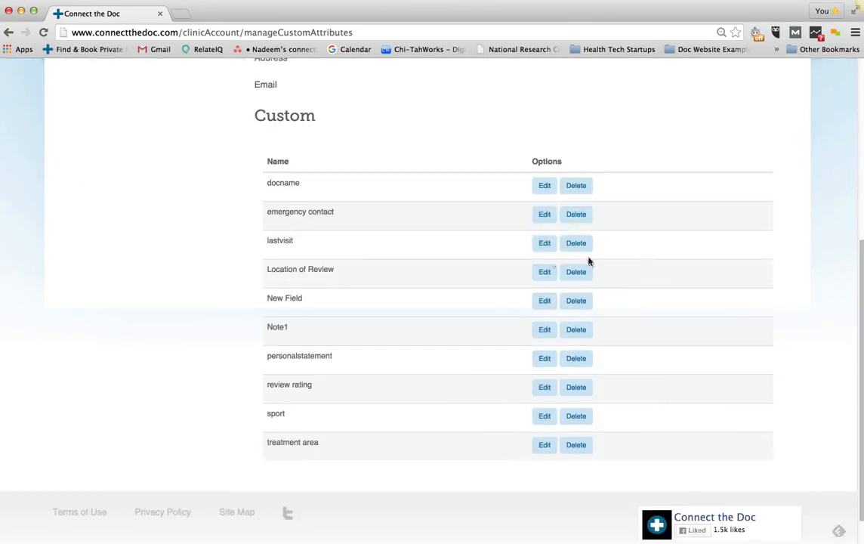
left_click_drag(334, 272, 268, 270)
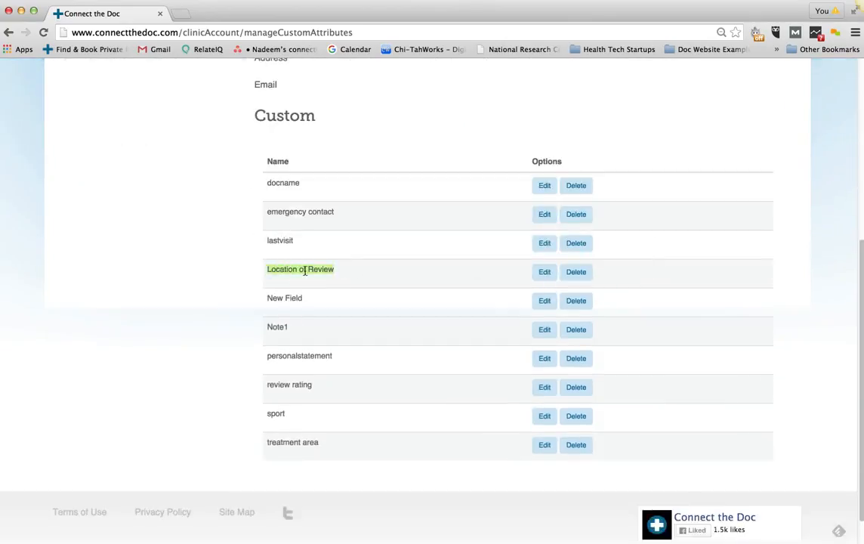
left_click(369, 270)
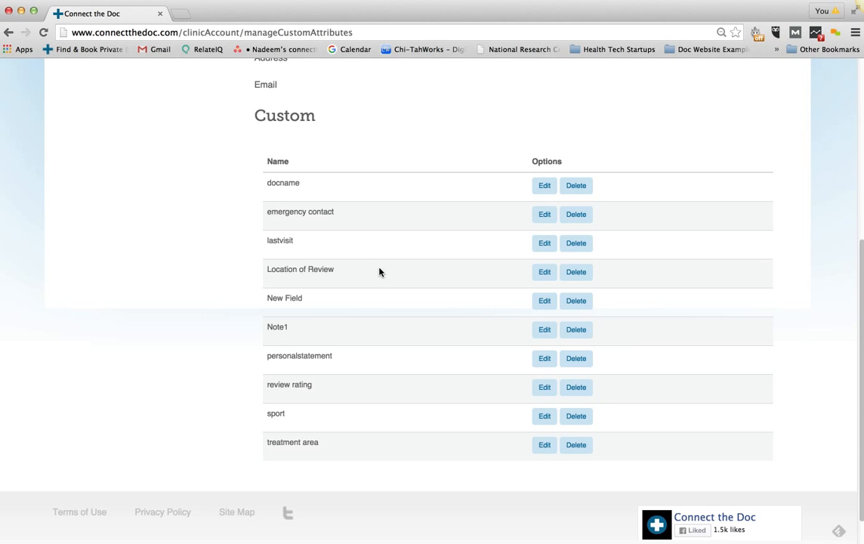
Step: Start a new email template from the Referral Automation email sequences and templates page, and locate the {{=Location of Review}} attribute
scroll(379, 270, "up", 1)
scroll(379, 270, "up", 8)
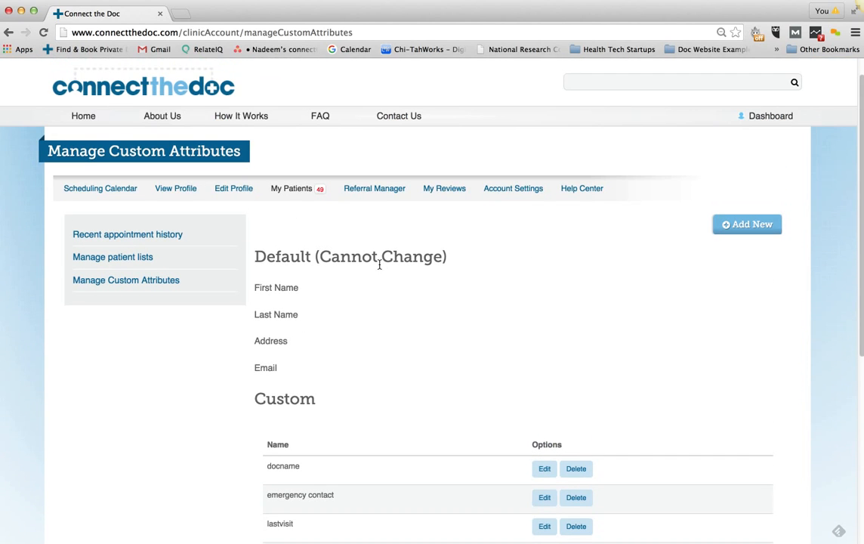
left_click(513, 189)
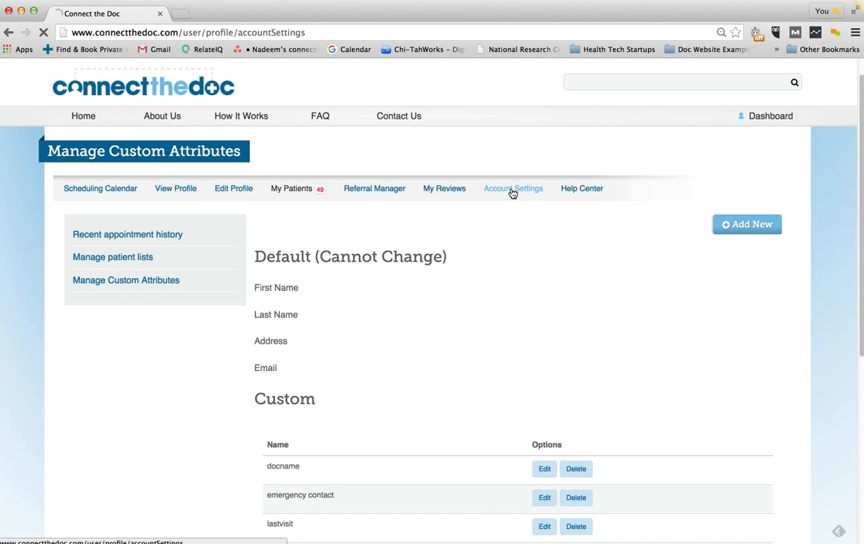
left_click(366, 217)
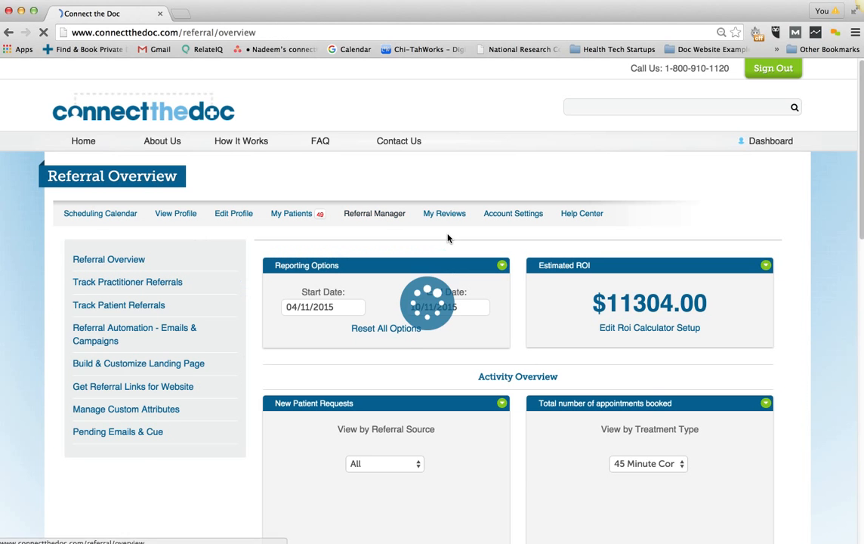
left_click(112, 332)
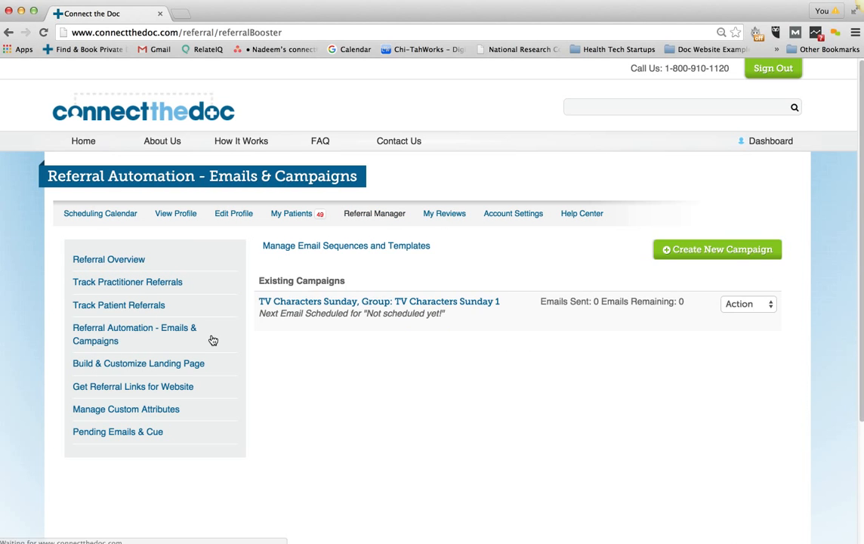
left_click(354, 247)
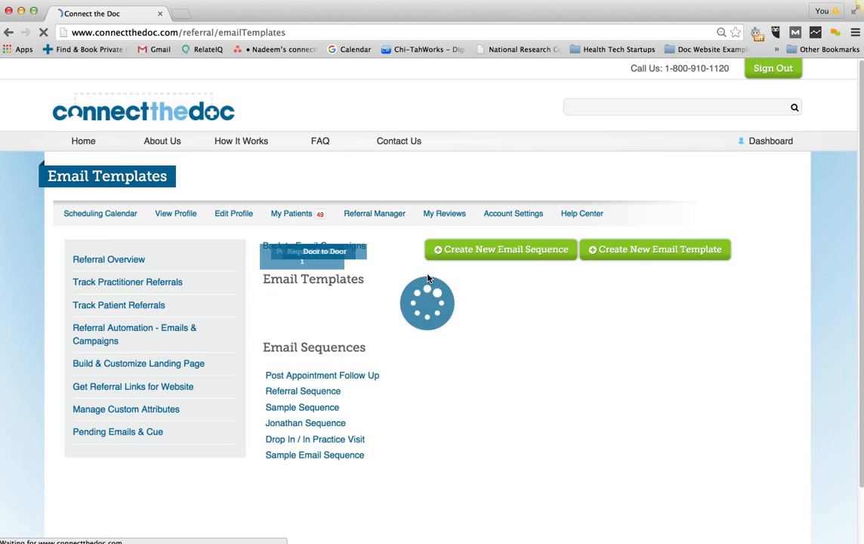
scroll(415, 276, "down", 3)
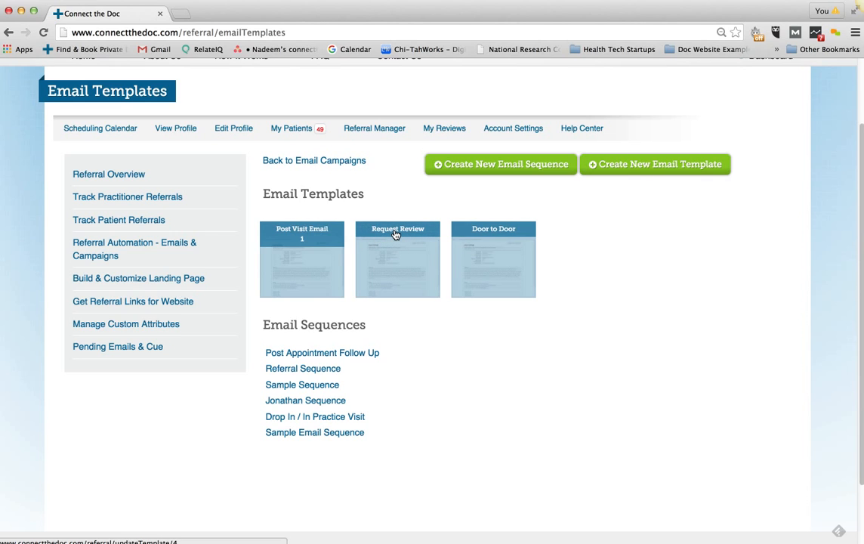
left_click(624, 169)
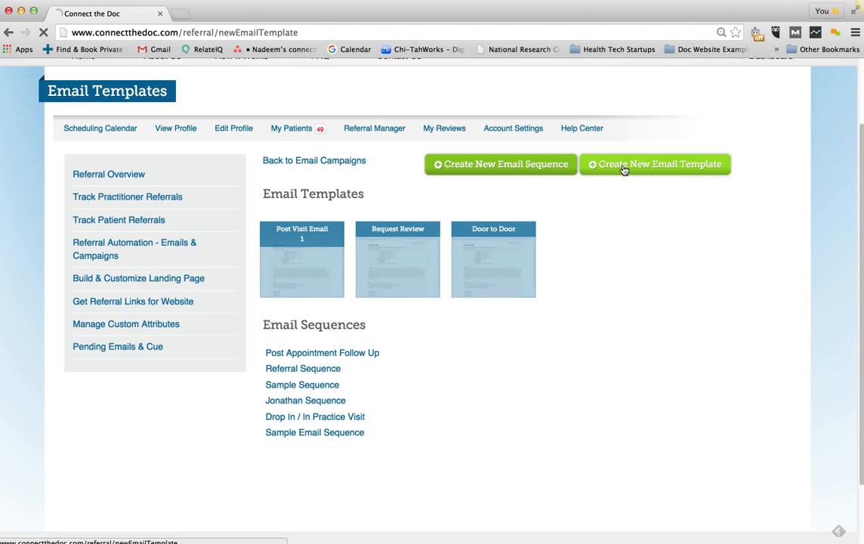
scroll(604, 198, "down", 2)
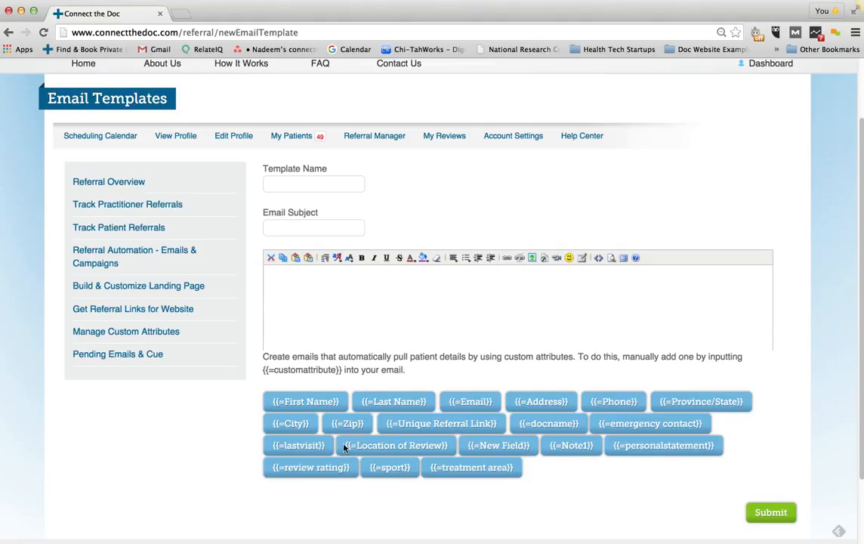
left_click_drag(344, 447, 448, 445)
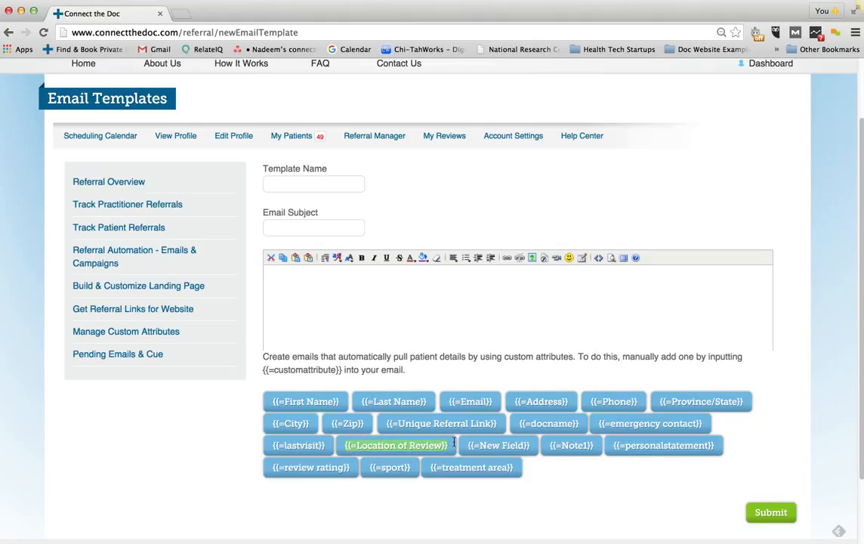
Step: Name the template "Thanks for Great Review" and set the email subject to "Thanks for the great feedback"
left_click(301, 183)
type("Tha")
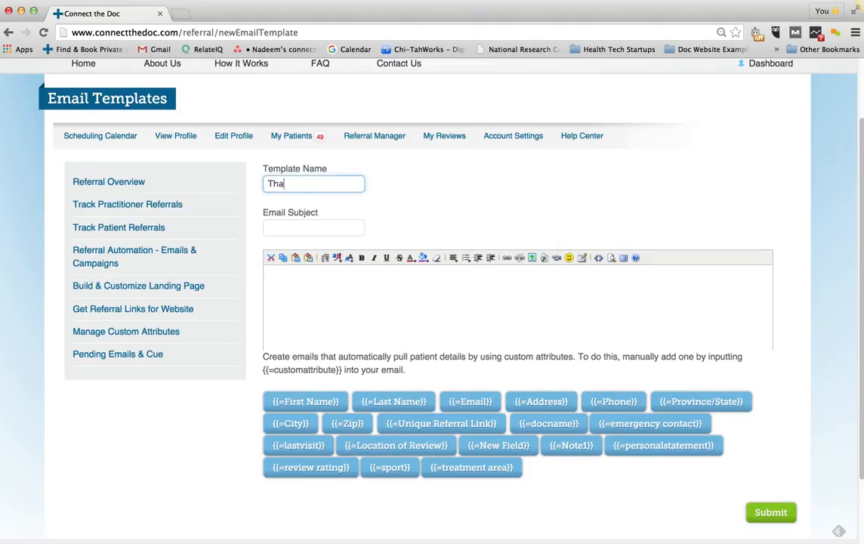
type("nks for Great Review")
left_click(313, 227)
type("T")
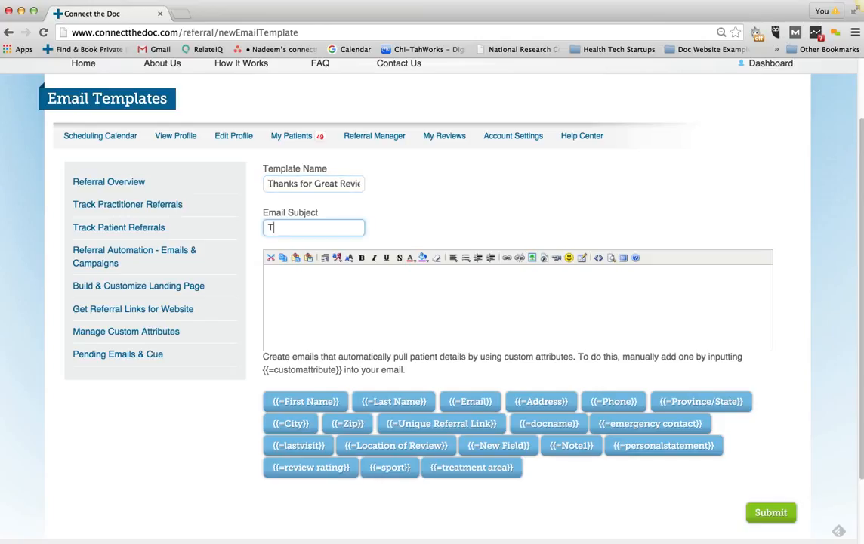
type("hanks for the great ")
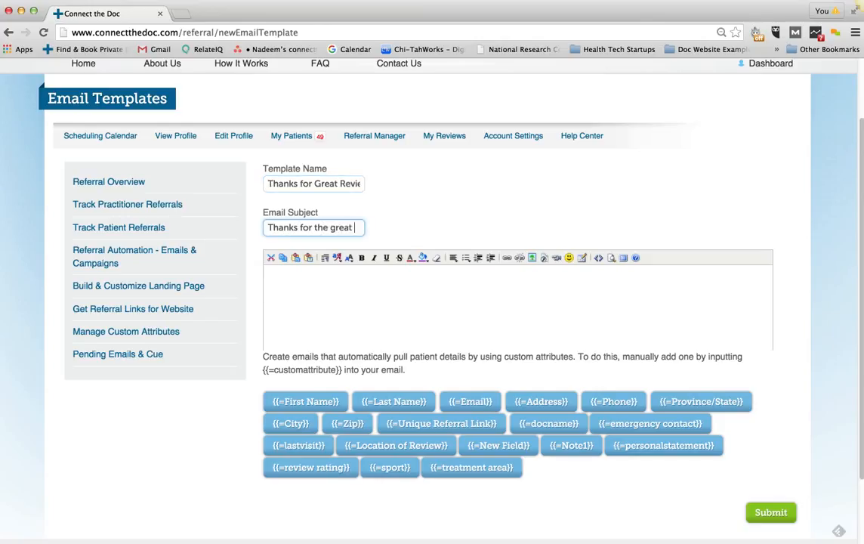
type("feedback")
key("Tab")
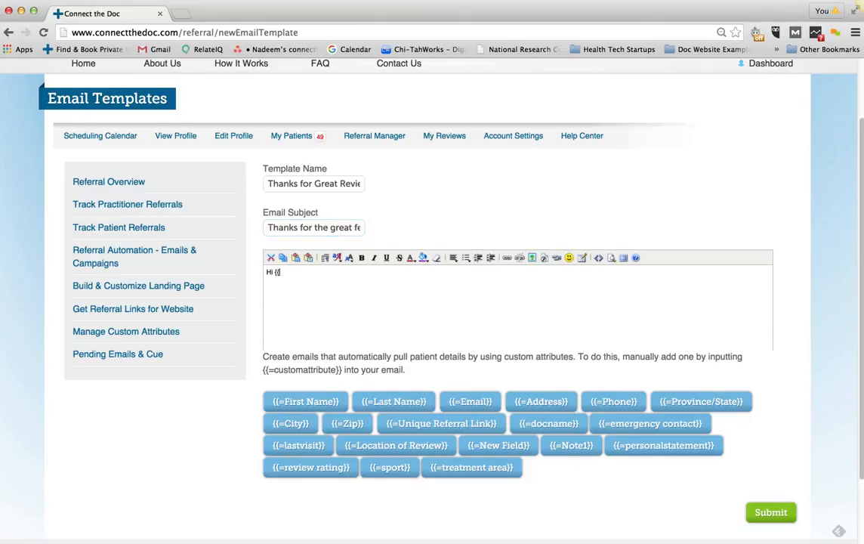
Step: Write "Hi {{=First Name}}," and "We appreciate you giving us a {{=review rating}} star review on {{=Location of Review}}." in the email body
type("Hi {{=First Name}},")
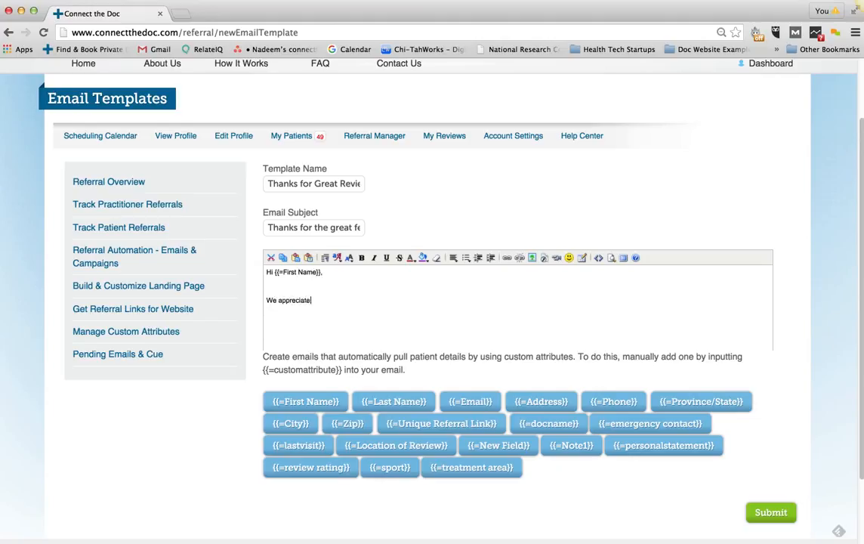
type(" you give")
type("ng us")
type("a {{=review rating")
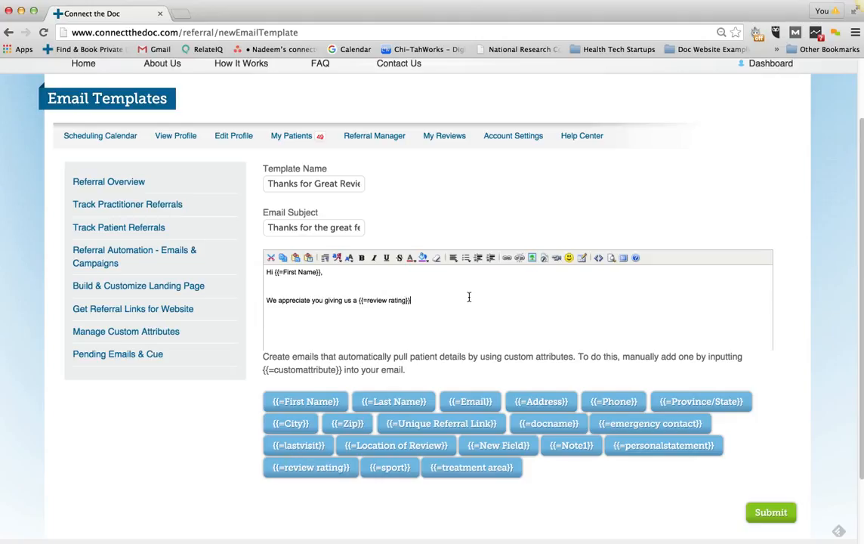
type("star review o")
type("n {{=Location of Review")
Step: Add "It was great seeing you last week." and a recovery wish using {{=treatment area}} to the body, and save the template
type("t was")
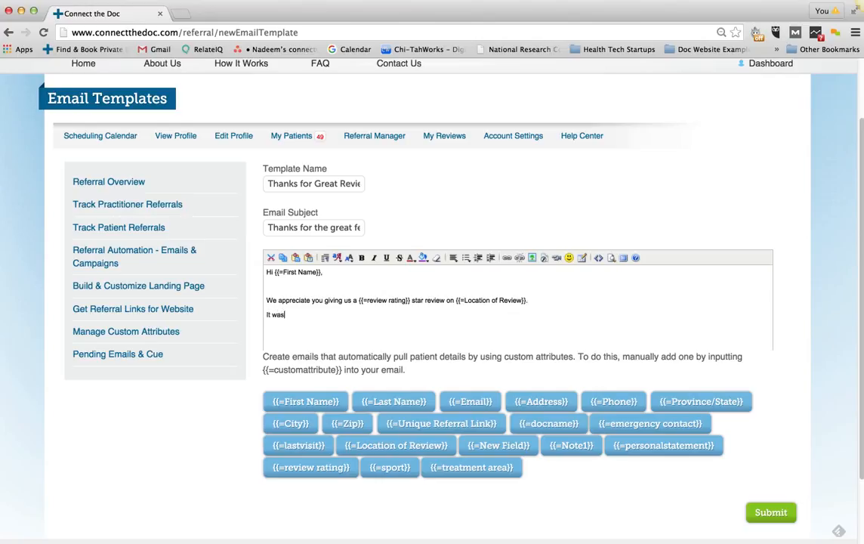
type(" great seeing you last week. Hope your {{=")
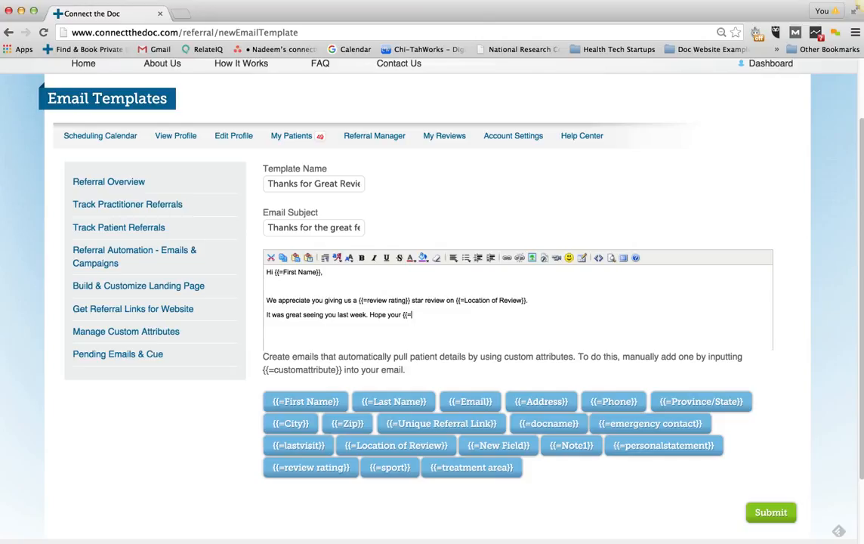
type("treatment area}} is recor")
left_click(776, 517)
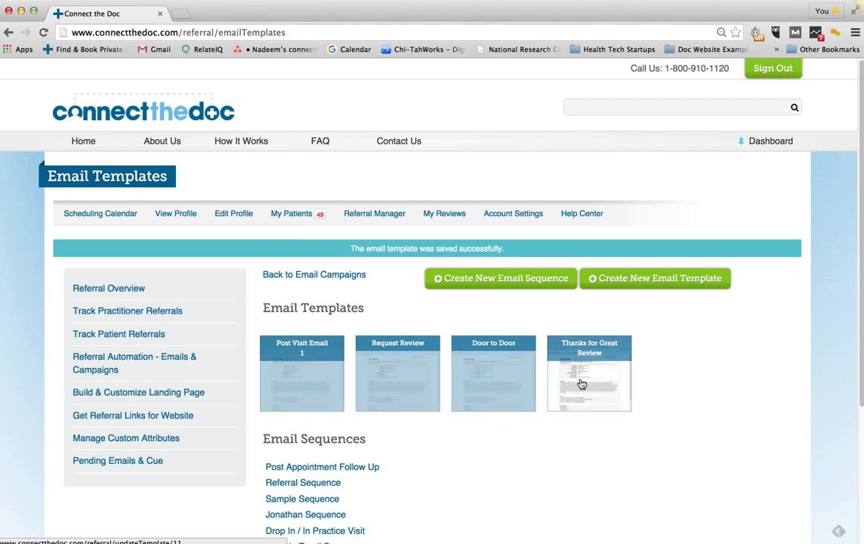
Step: Start an email to the first imported patient in the My Patients list and load the "Thanks for Great Review" template
left_click(290, 216)
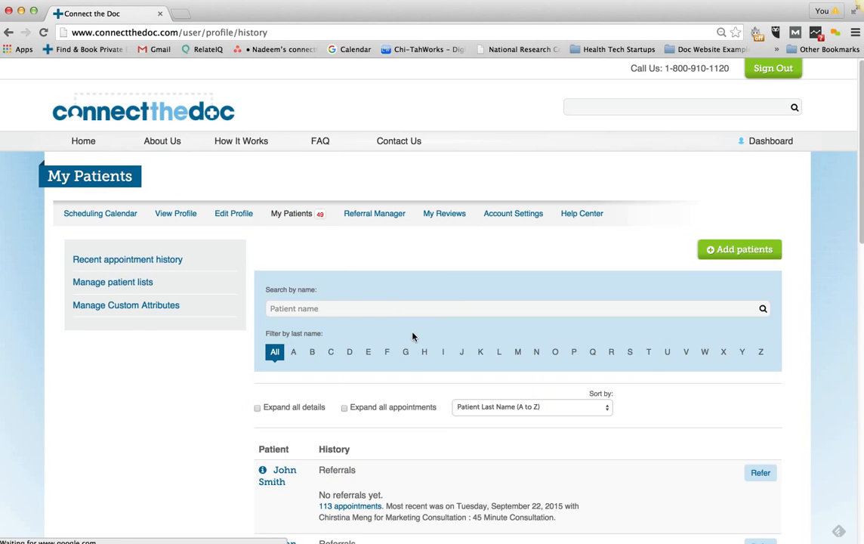
scroll(411, 337, "down", 10)
scroll(414, 337, "down", 3)
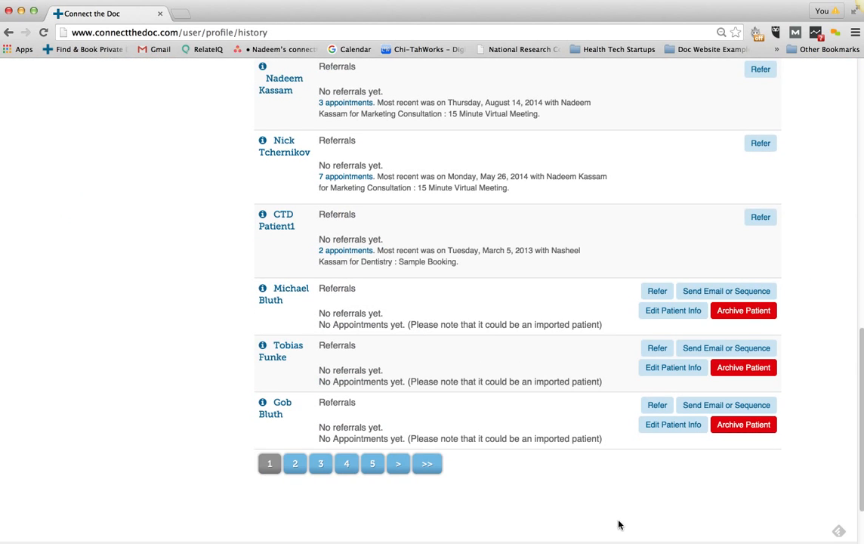
left_click(725, 291)
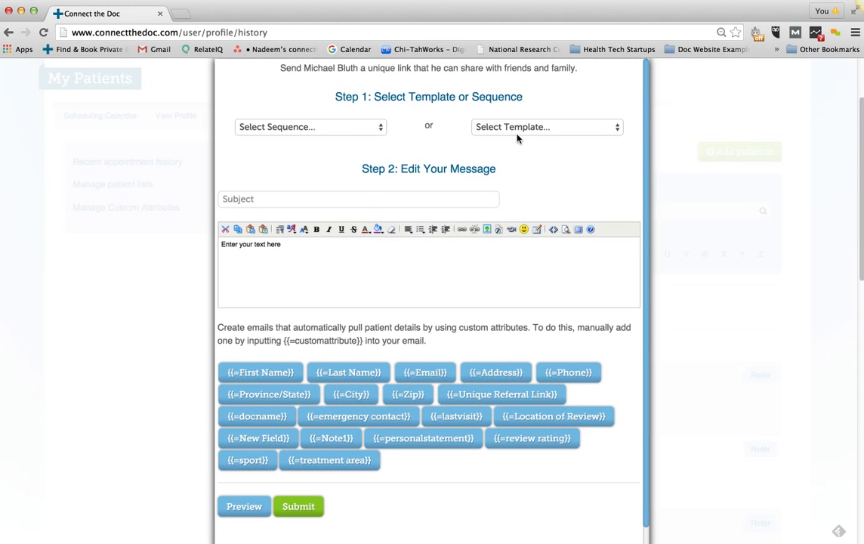
left_click(517, 130)
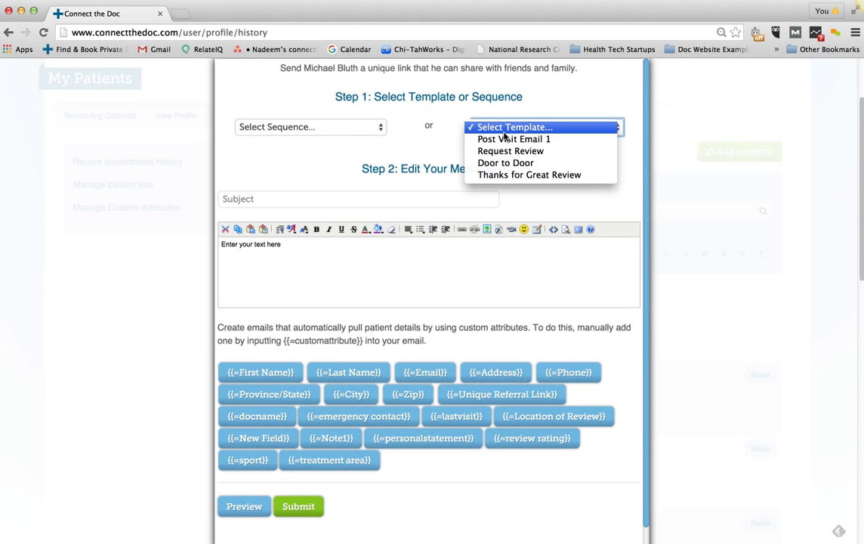
left_click(529, 175)
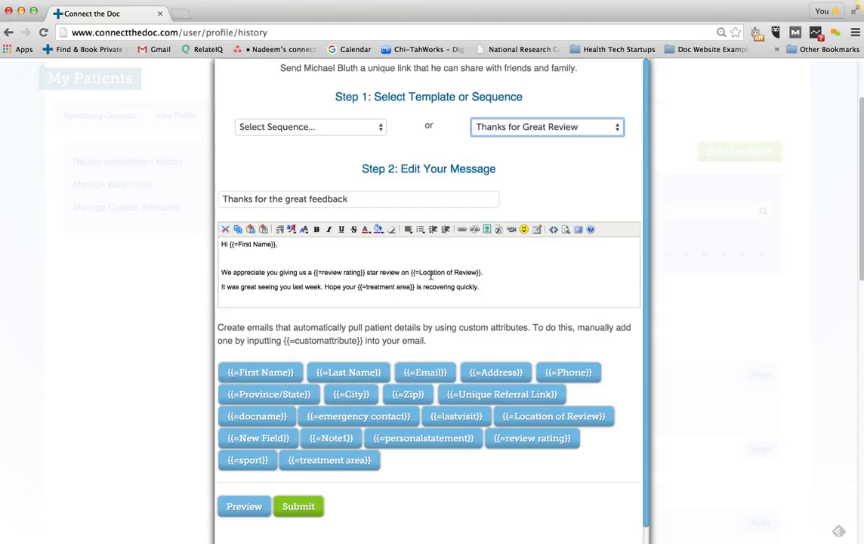
Step: Preview the email to check how the review rating, Location of Review and treatment area attributes are filled, and return to the patient list
left_click(254, 507)
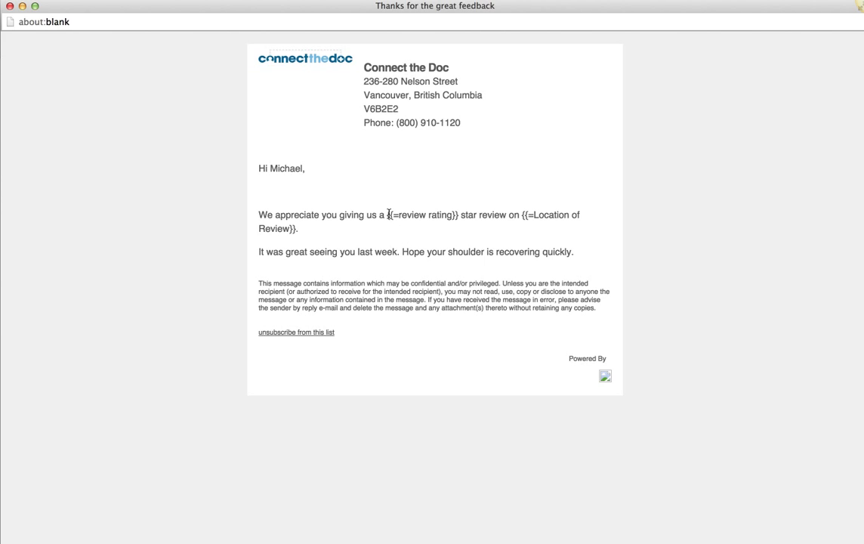
left_click_drag(389, 215, 460, 215)
left_click(533, 215)
left_click_drag(528, 215, 579, 214)
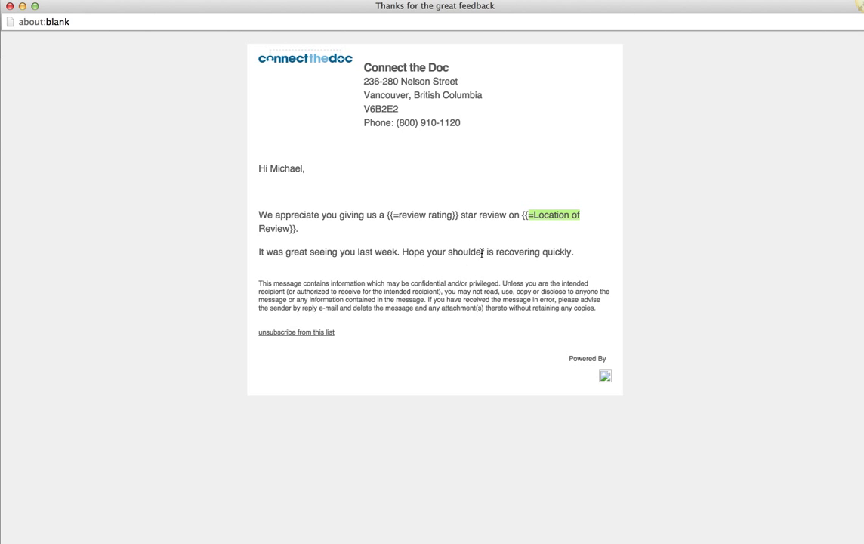
left_click_drag(484, 252, 449, 252)
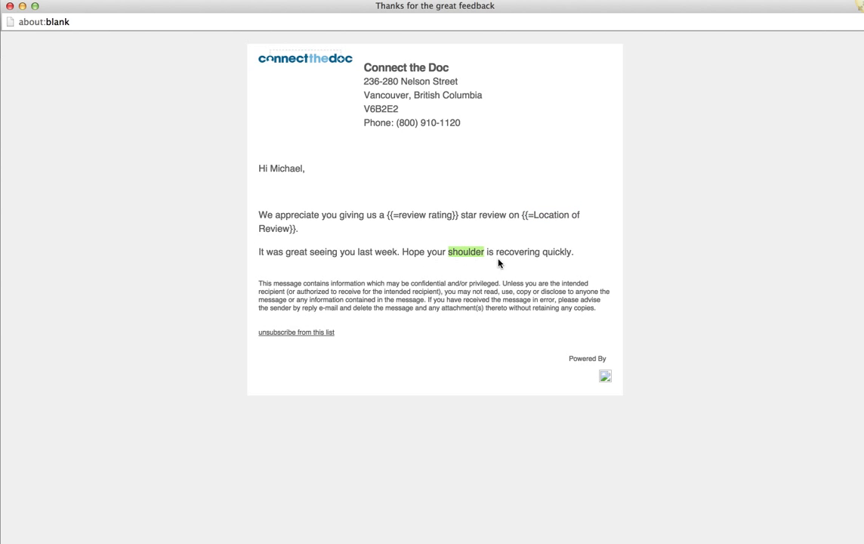
left_click(10, 6)
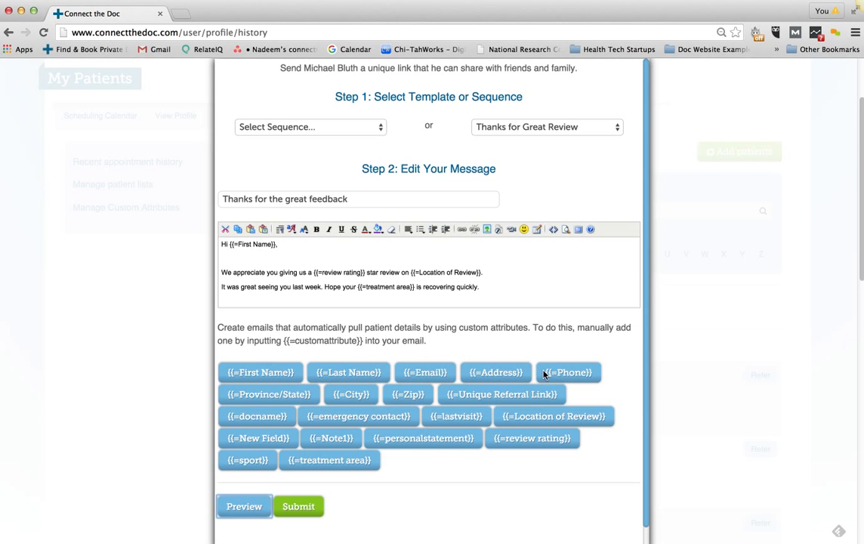
scroll(453, 363, "down", 3)
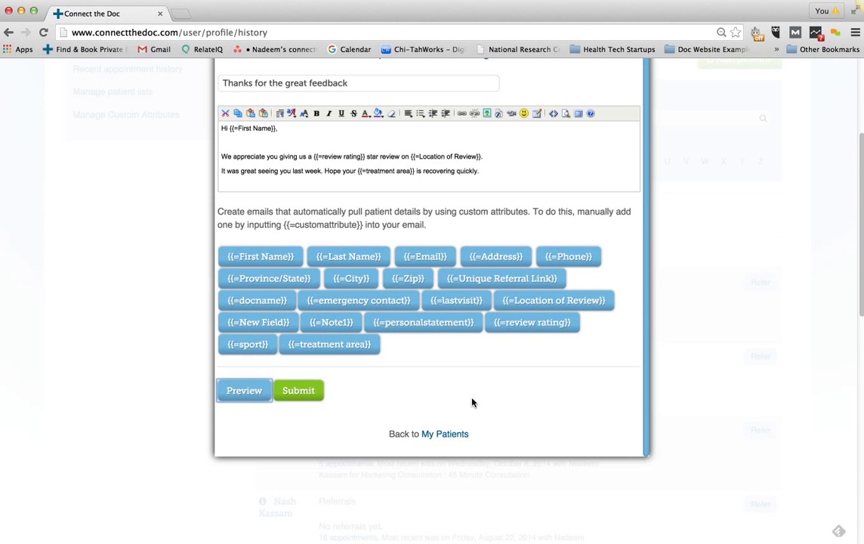
left_click(459, 435)
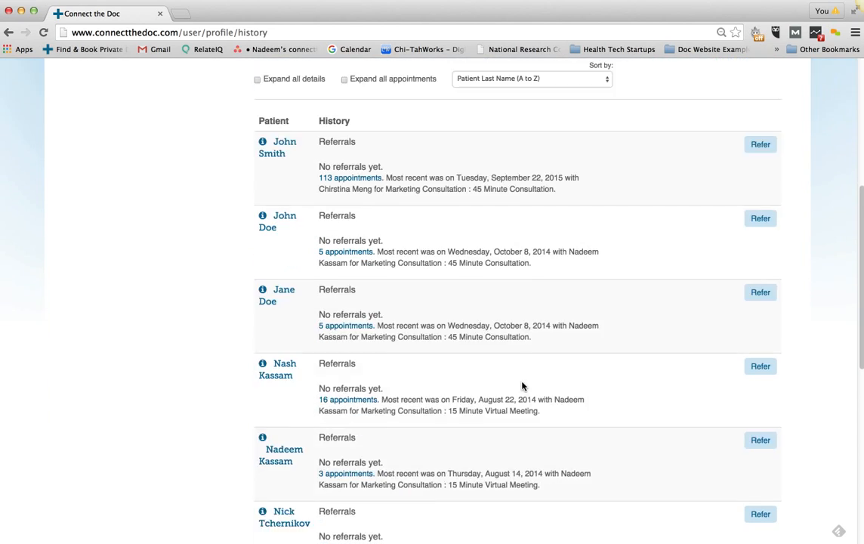
Step: Edit the same patient's info, setting review rating to 5 and Location of Review to Yelp, and save the update
scroll(522, 386, "down", 5)
left_click(665, 380)
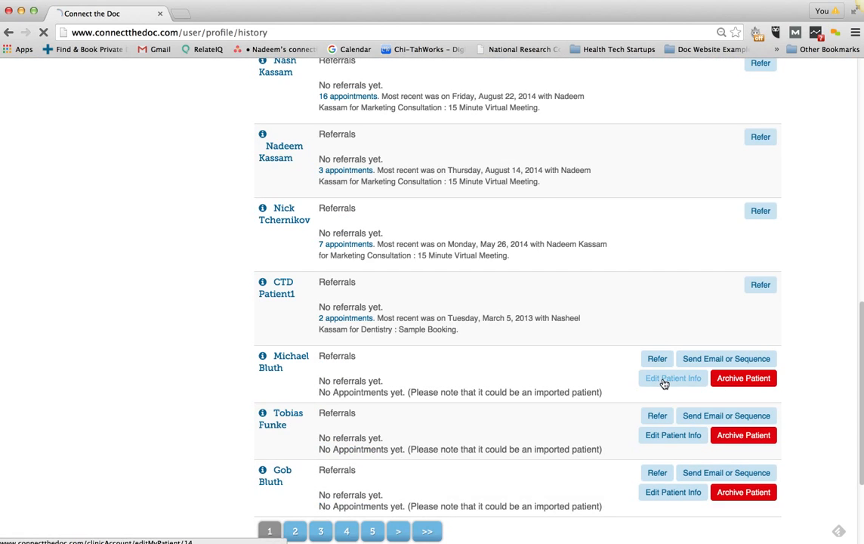
scroll(467, 387, "down", 8)
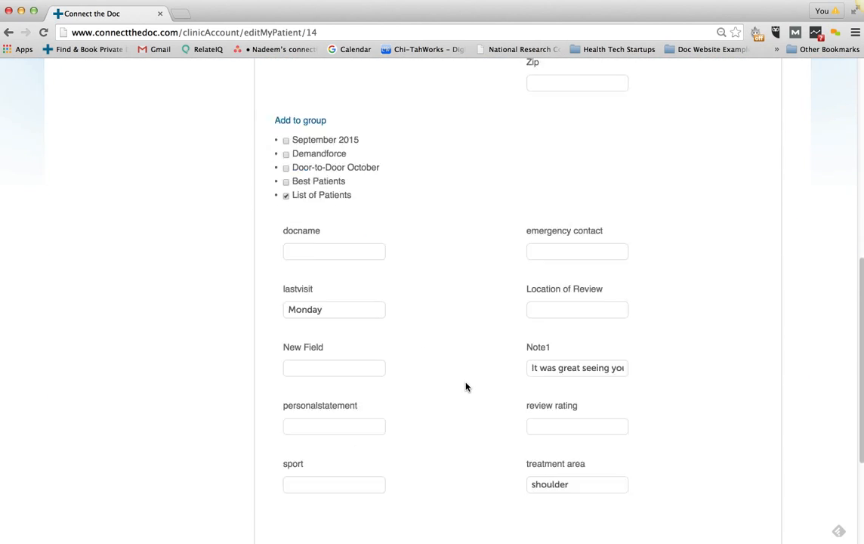
scroll(466, 386, "down", 2)
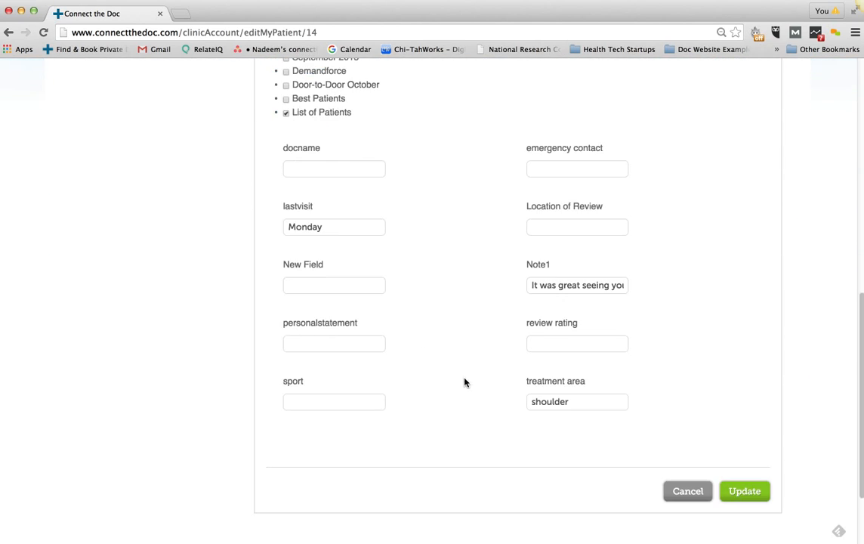
left_click(574, 346)
type("5")
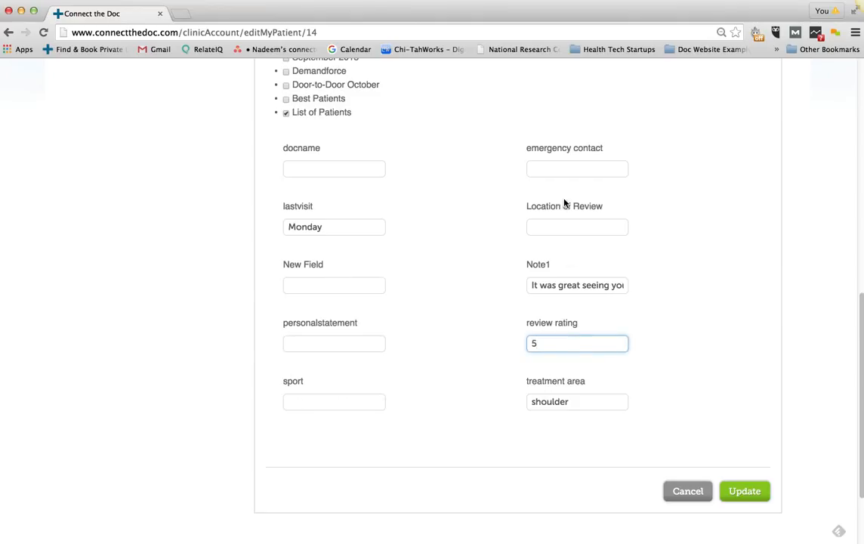
left_click(564, 225)
type("Yelp")
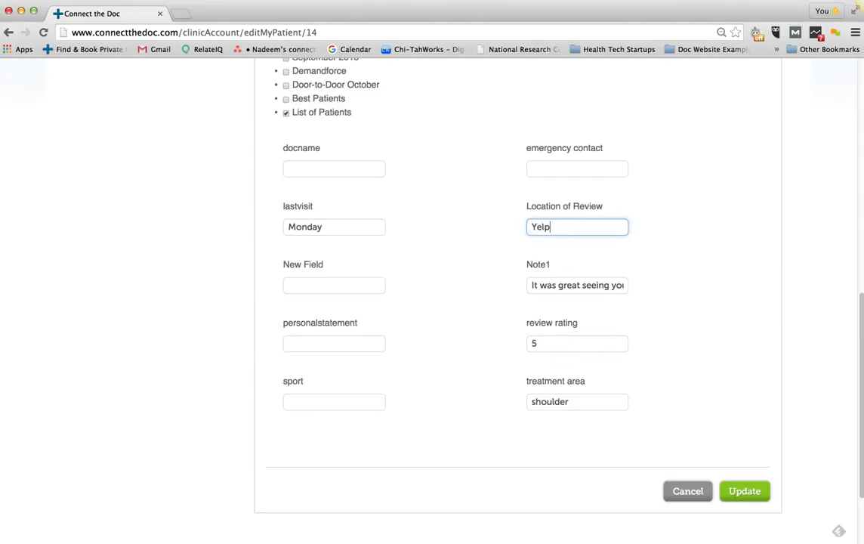
left_click(745, 492)
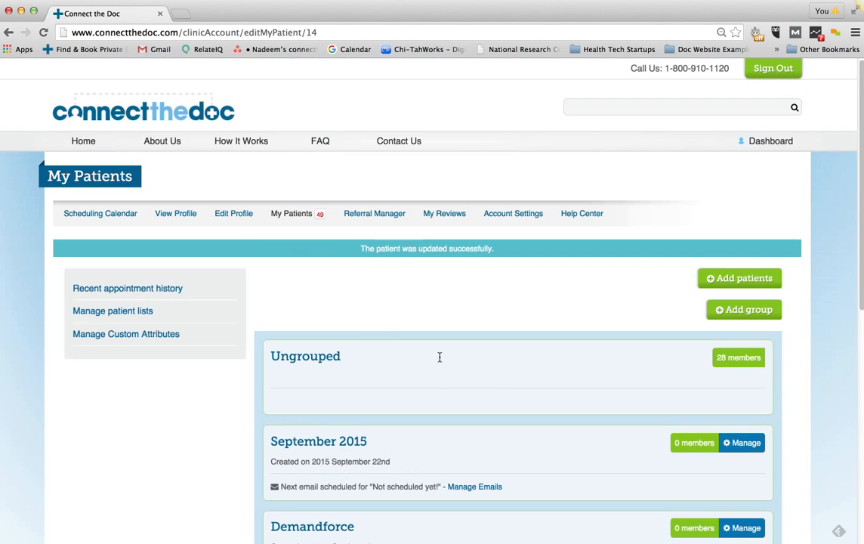
Step: Open a new email to the updated patient from My Patients and apply the "Thanks for Great Review" template
left_click(291, 217)
scroll(407, 442, "down", 15)
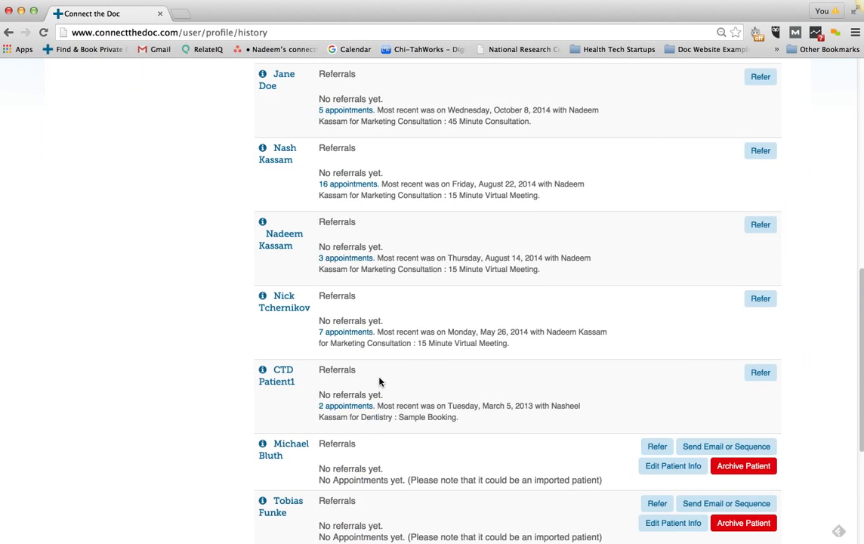
left_click(712, 243)
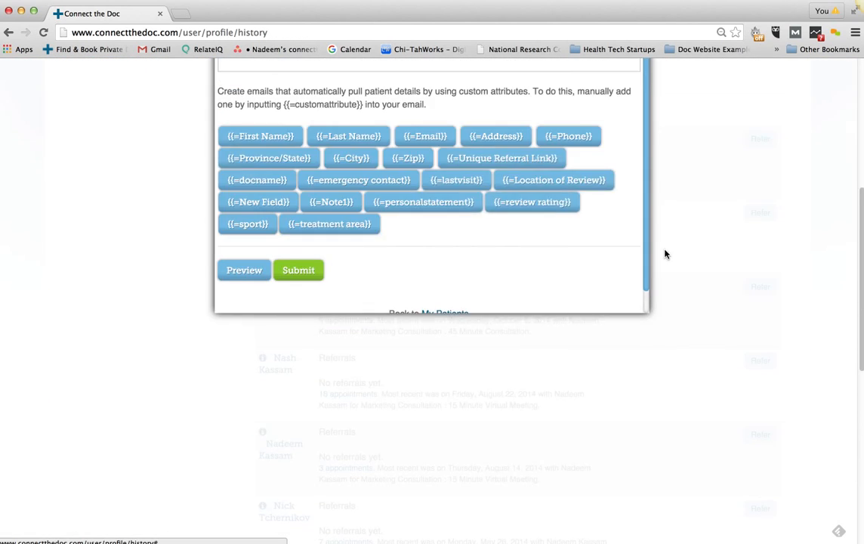
left_click(544, 127)
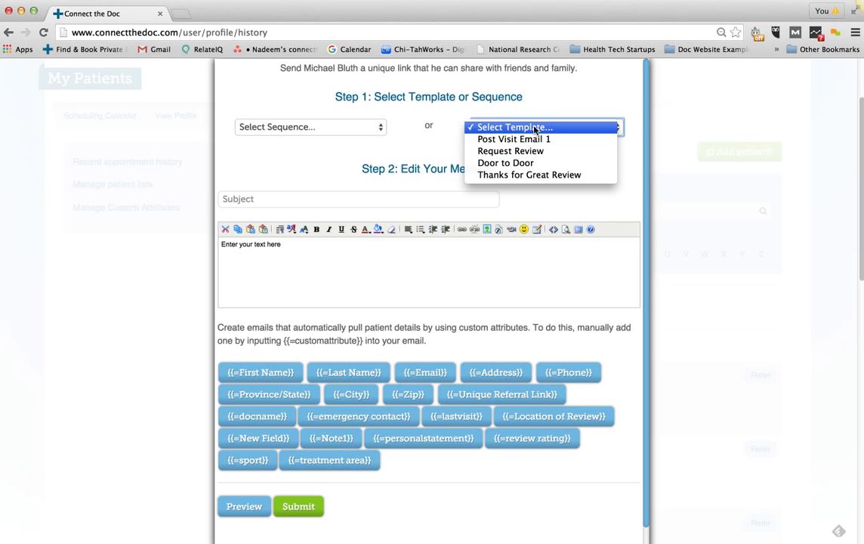
left_click(540, 175)
Step: Preview the email and check the sentence containing the review rating and review location
left_click(246, 512)
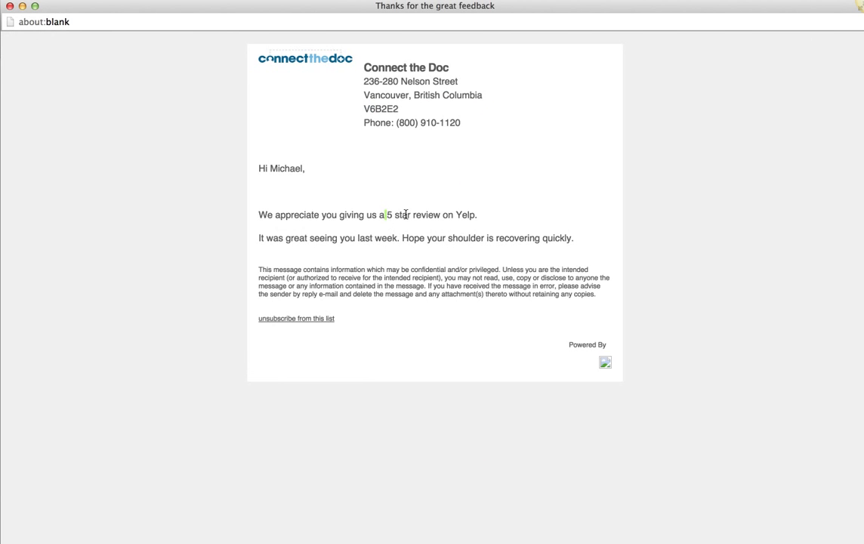
left_click_drag(388, 216, 496, 213)
left_click(517, 219)
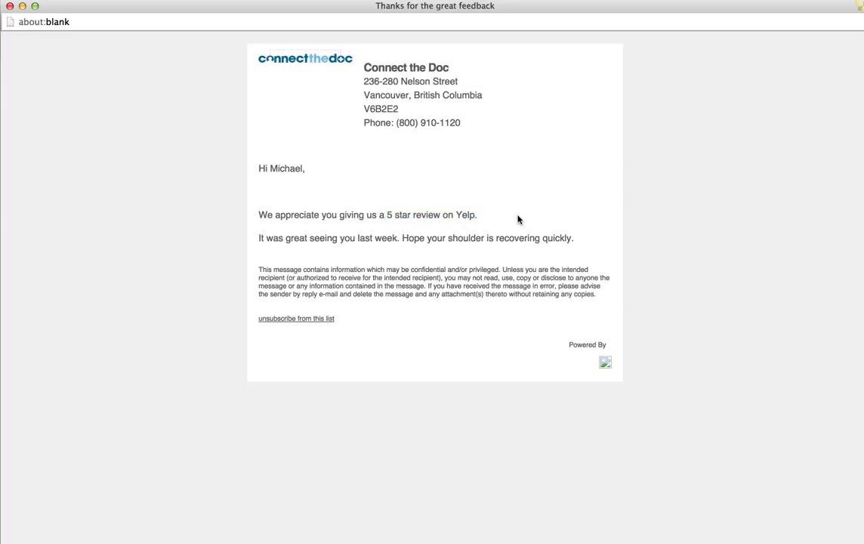